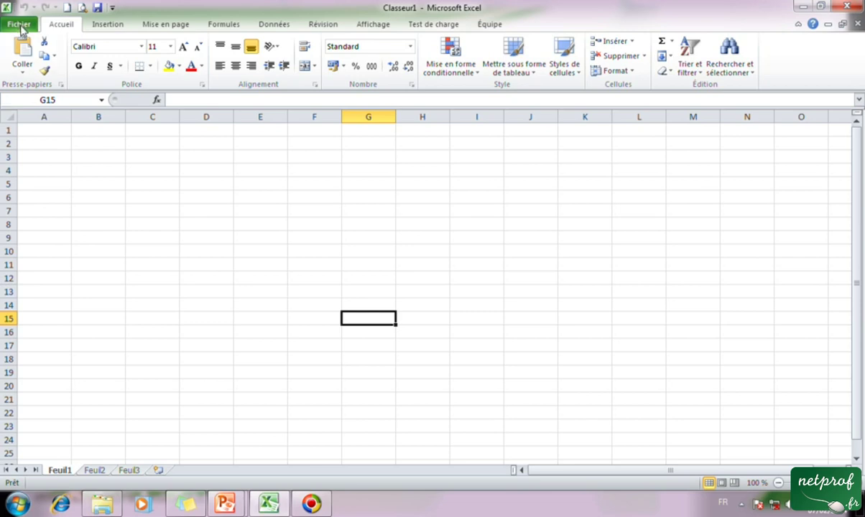
# Create a workbook from the sample template Relevé de facturation, after previewing Budget mensuel personnel, Contrôleur de pression artérielle and Rapport des ventes.
pyautogui.click(20, 26)
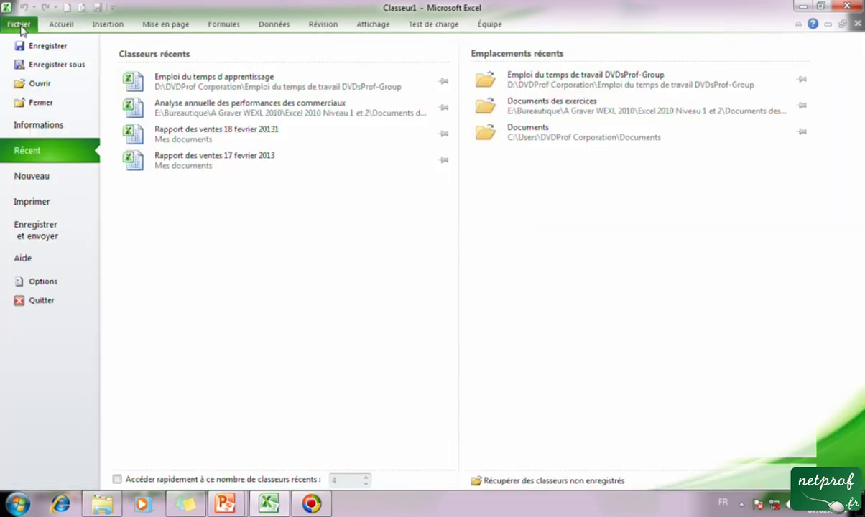
pyautogui.click(54, 178)
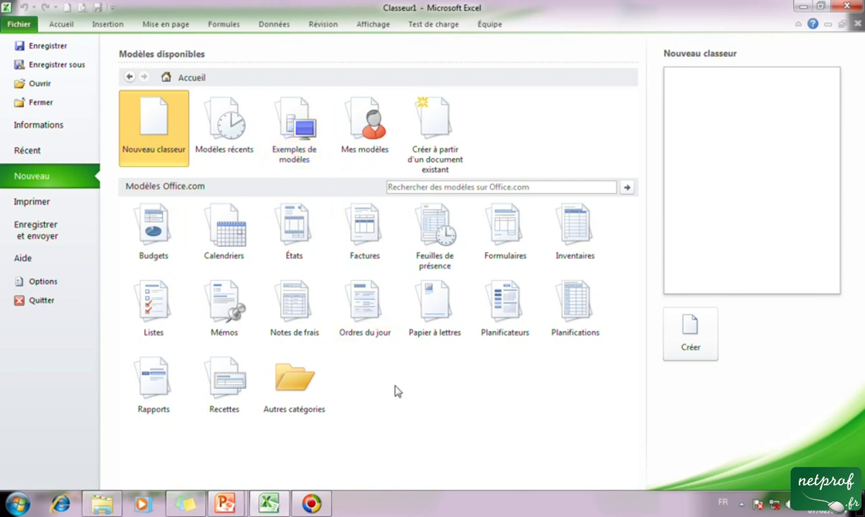
pyautogui.click(298, 135)
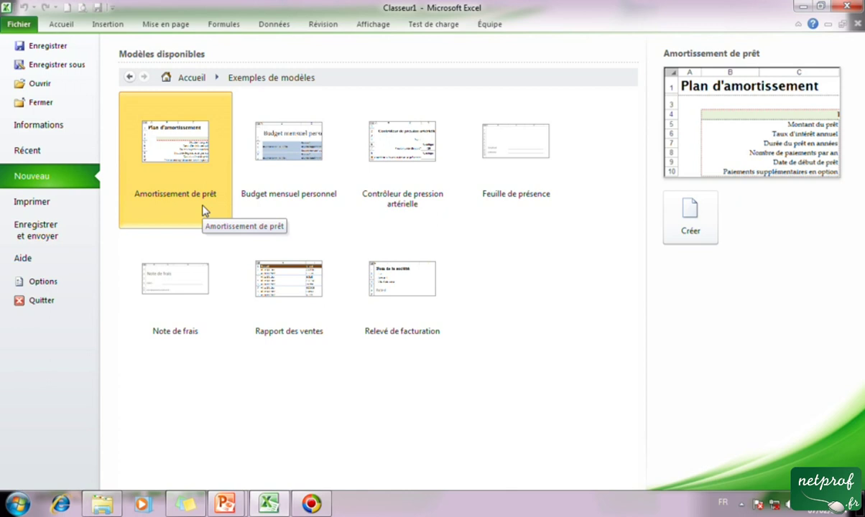
pyautogui.click(314, 147)
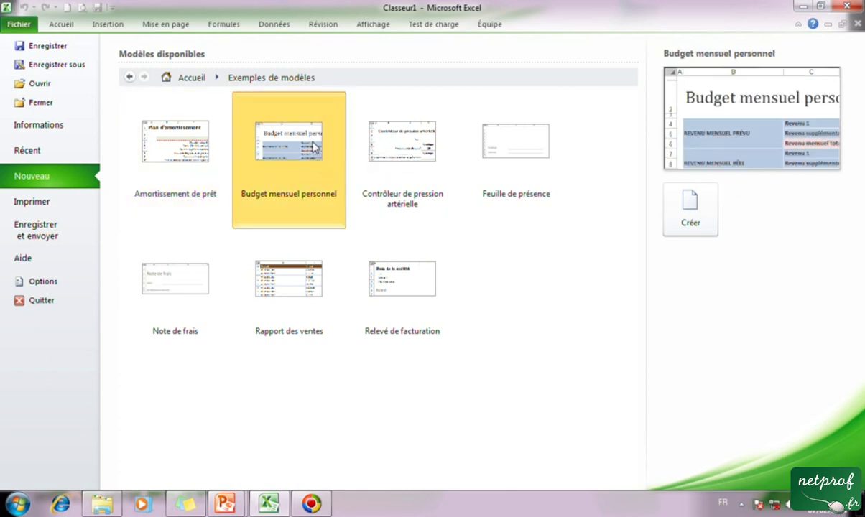
pyautogui.click(440, 189)
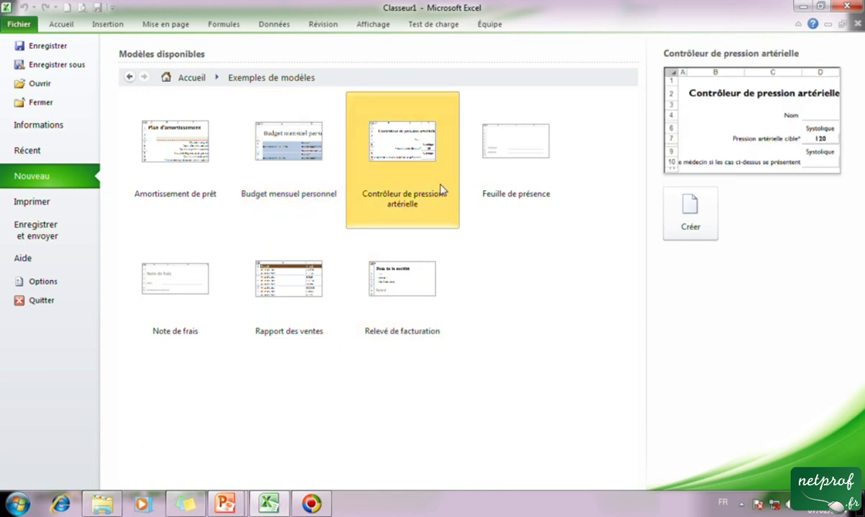
pyautogui.click(313, 291)
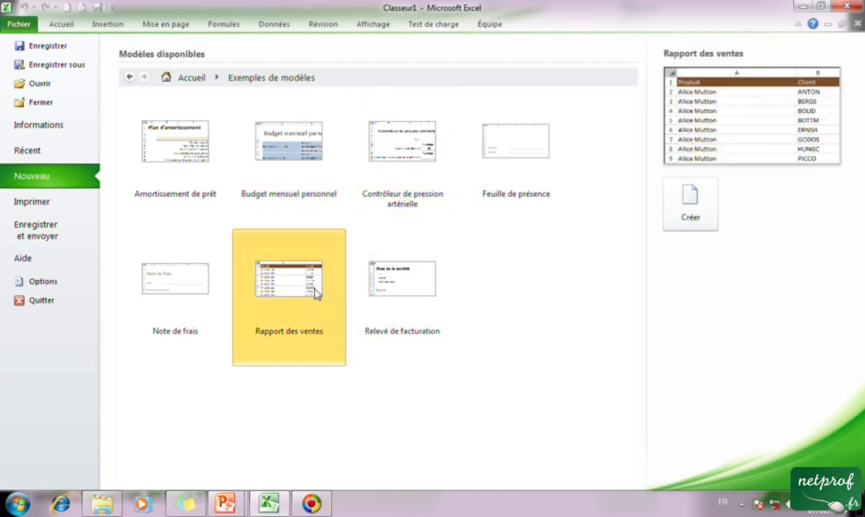
pyautogui.click(432, 275)
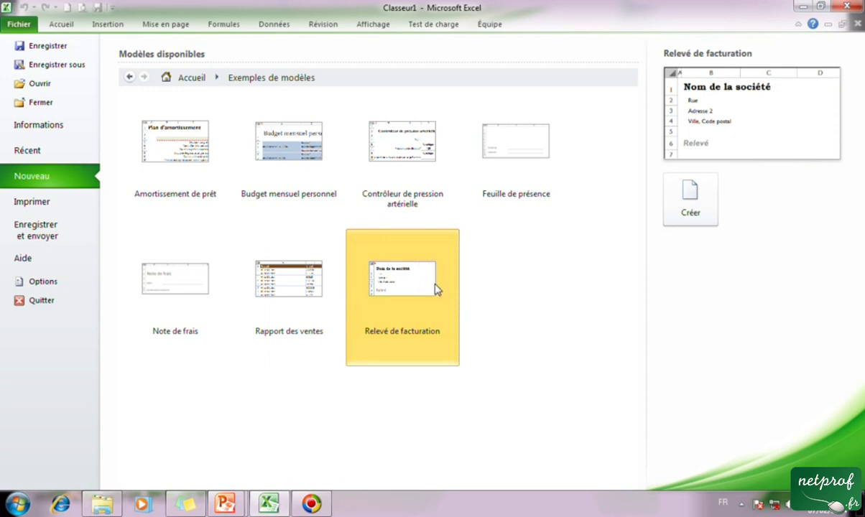
pyautogui.click(690, 201)
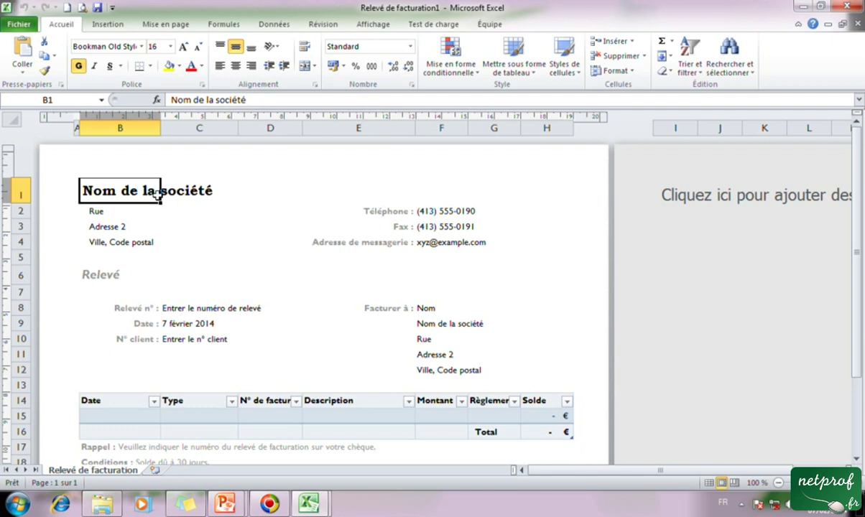
# Examine the billing statement's company name, statement number and date cells, and the invoice table and payment section below.
pyautogui.click(196, 192)
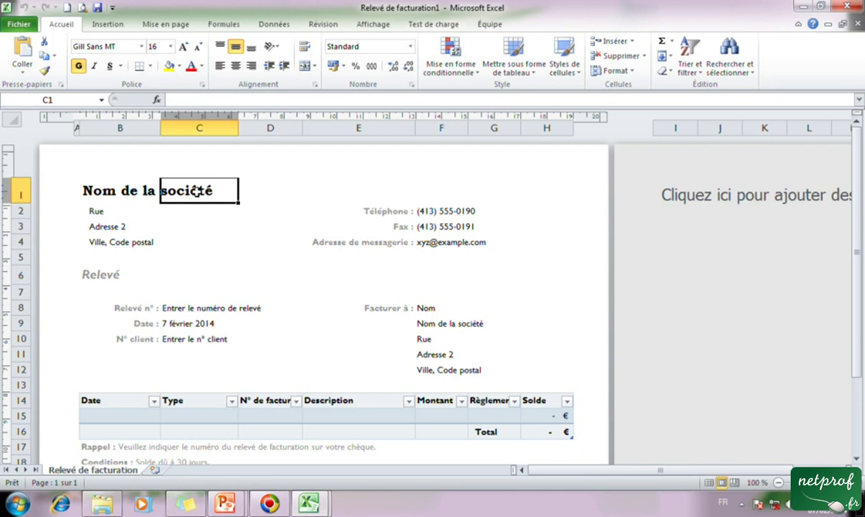
pyautogui.click(188, 310)
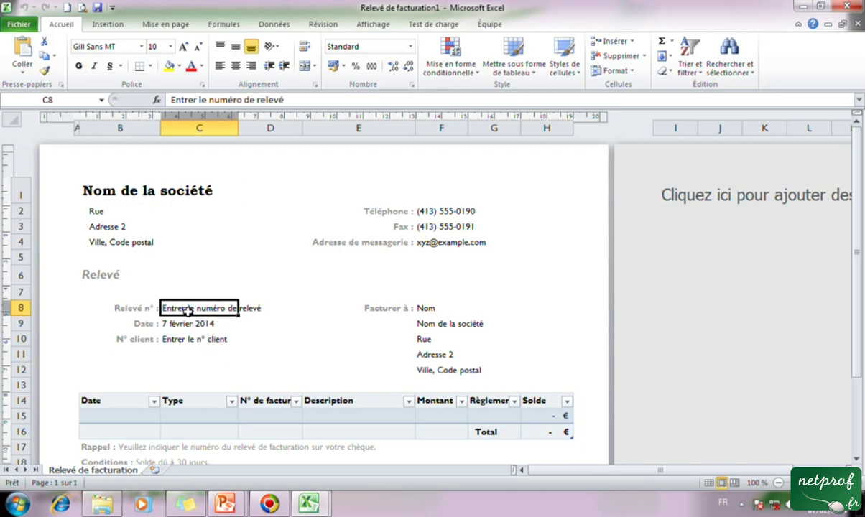
pyautogui.click(188, 325)
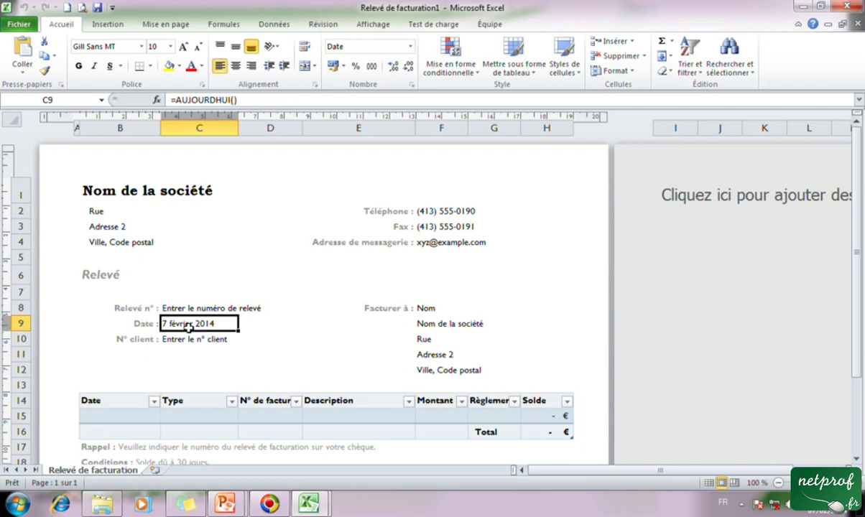
pyautogui.scroll(-2, 188, 325)
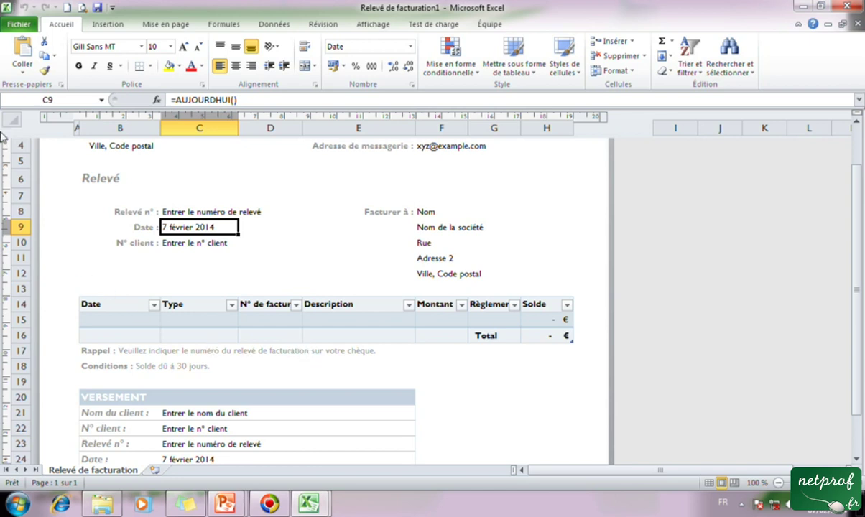
# Create another workbook from the sample template Rapport des ventes, previewing Budget mensuel personnel and Contrôleur de pression artérielle first.
pyautogui.click(21, 26)
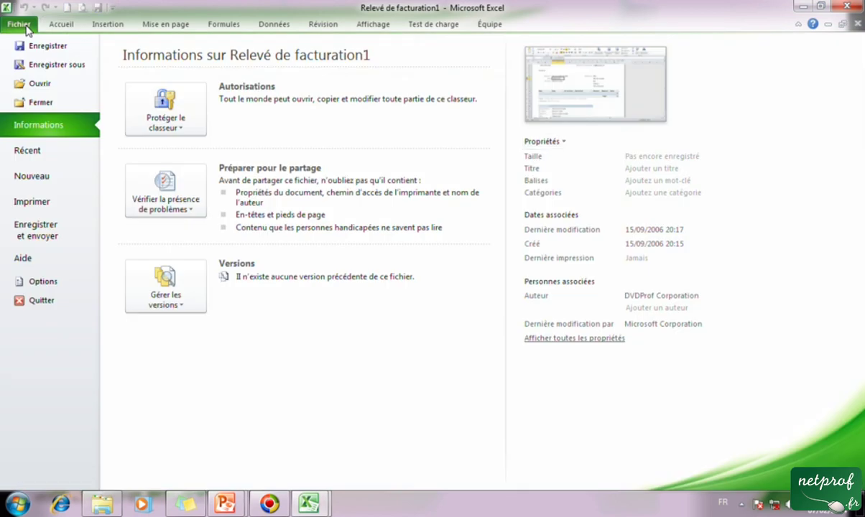
pyautogui.click(52, 176)
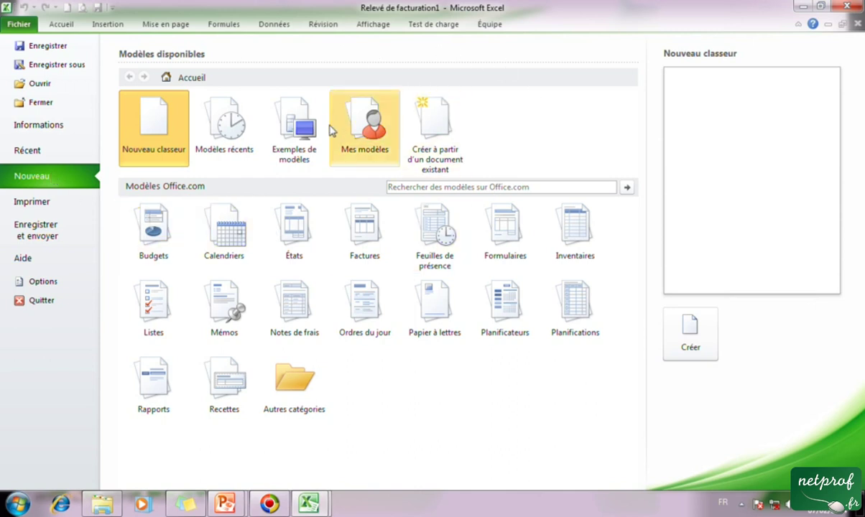
pyautogui.click(306, 149)
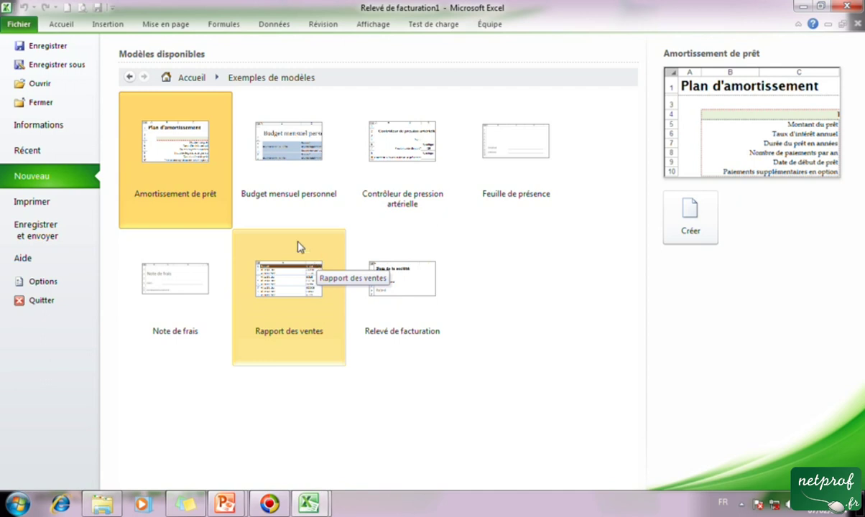
pyautogui.click(304, 155)
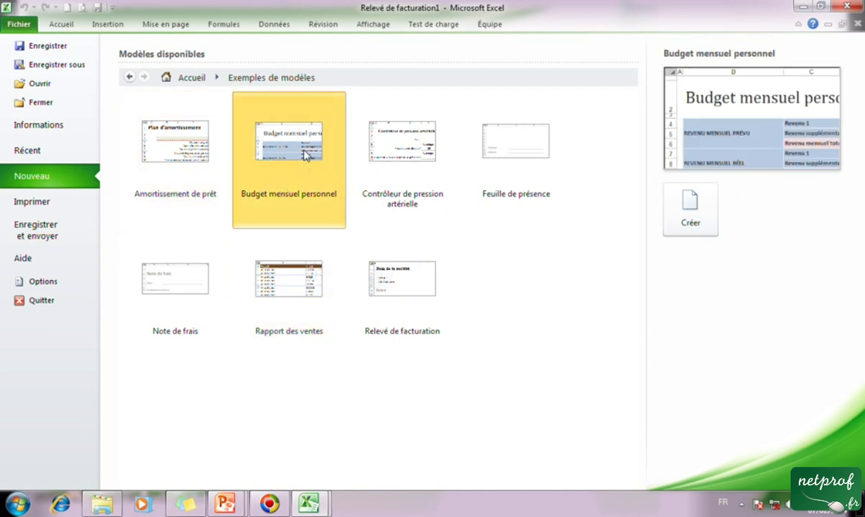
pyautogui.click(411, 150)
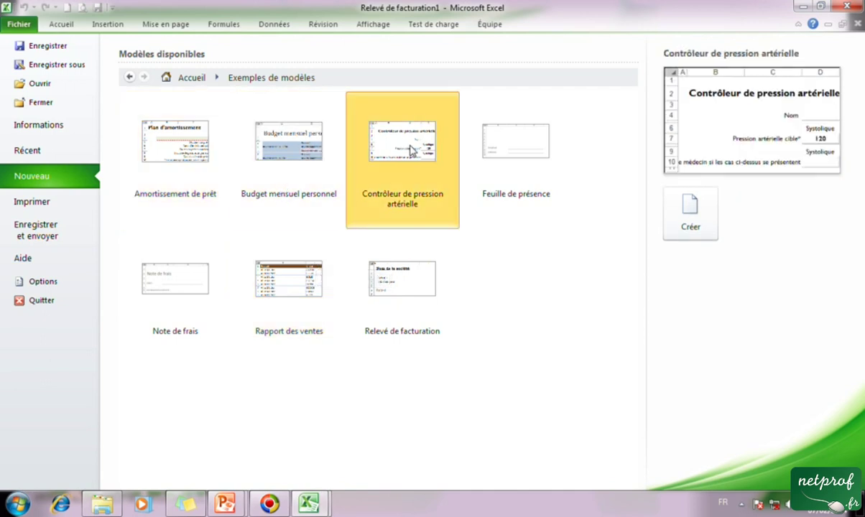
pyautogui.click(299, 291)
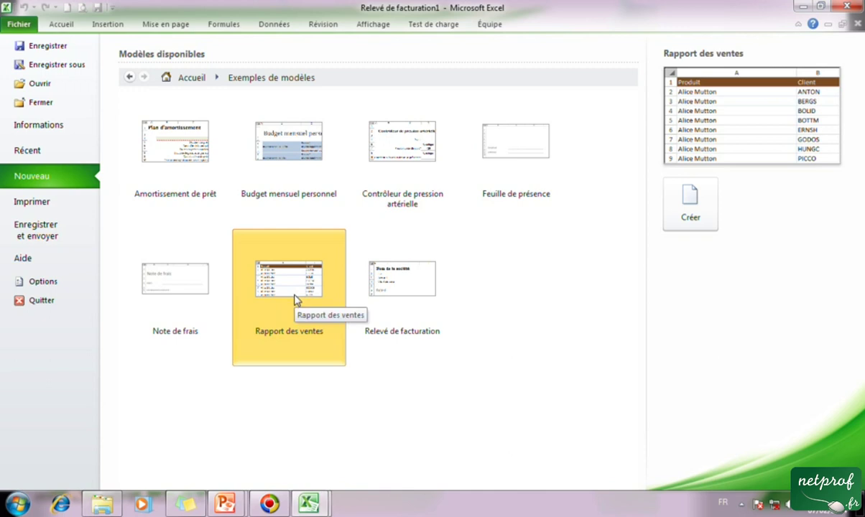
pyautogui.click(687, 224)
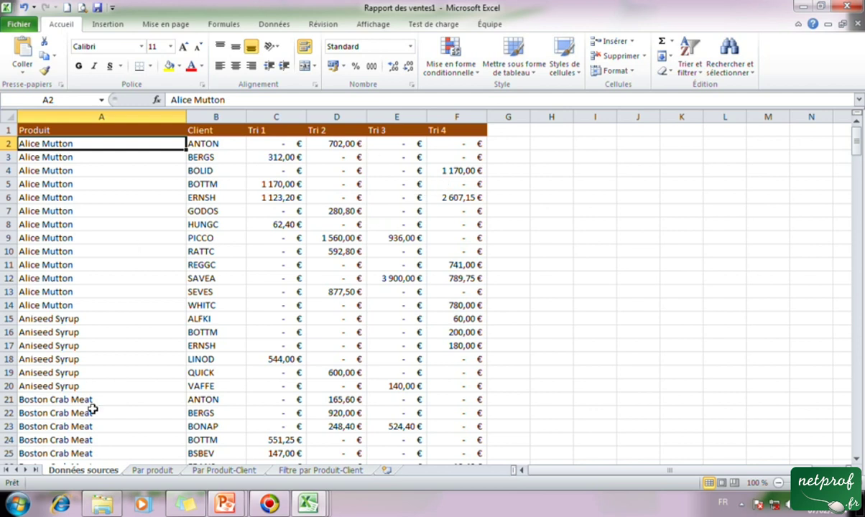
# Look through the sales report's sheets Par produit, Par Produit-Client and Filtre par Produit-Client, ending on Données sources.
pyautogui.click(150, 470)
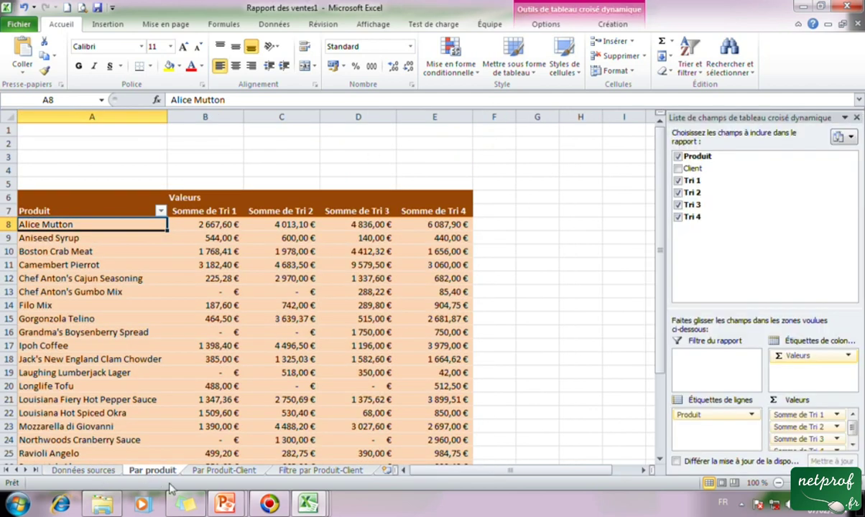
pyautogui.click(205, 469)
pyautogui.click(296, 470)
pyautogui.click(251, 470)
pyautogui.click(144, 470)
pyautogui.click(80, 470)
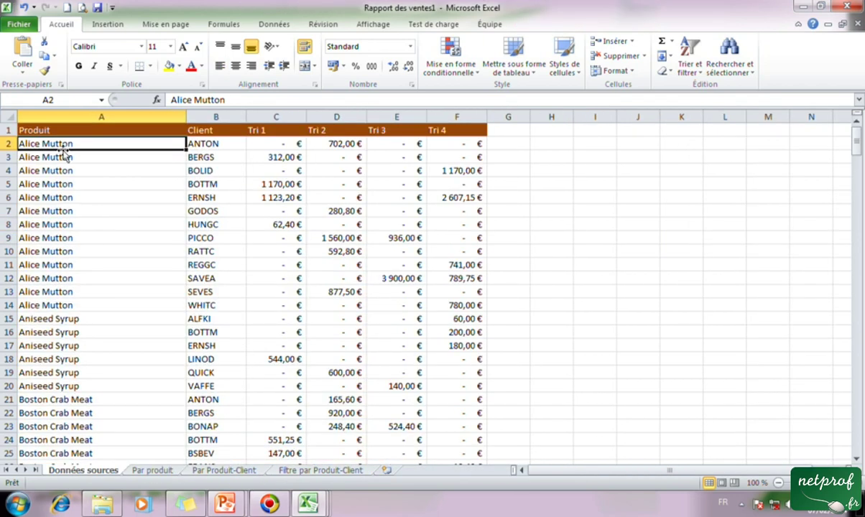
# Examine the source data by selecting the products in A2:A24, the client codes, and the Tri 1 and Tri 2 amounts in C2:D15.
pyautogui.moveTo(73, 143); pyautogui.dragTo(72, 440)
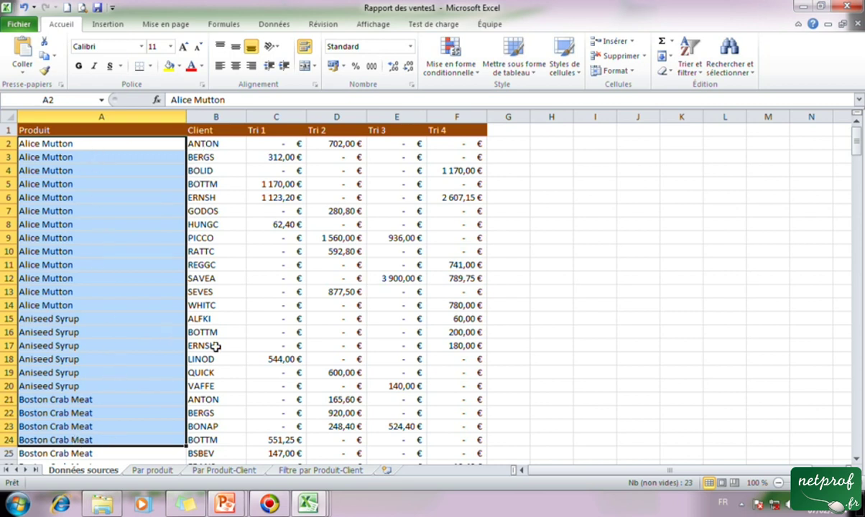
pyautogui.moveTo(210, 144); pyautogui.dragTo(207, 373)
pyautogui.moveTo(276, 144); pyautogui.dragTo(336, 318)
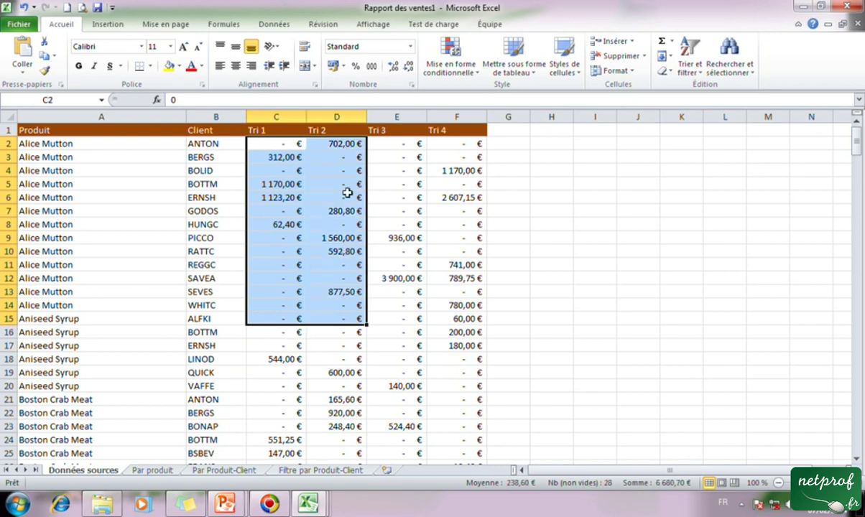
# Review the Tri 1, Tri 2 and Tri 3 sums per product in turn on the Par produit sheet.
pyautogui.click(158, 472)
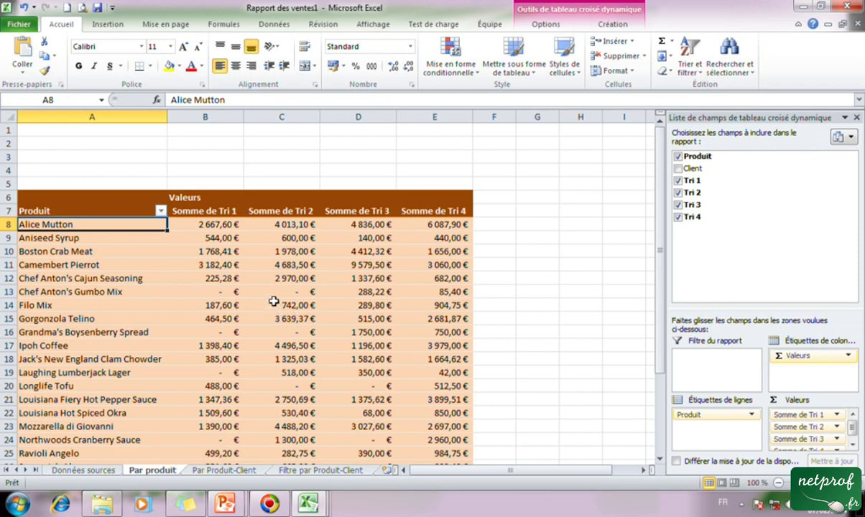
pyautogui.moveTo(205, 222); pyautogui.dragTo(219, 411)
pyautogui.moveTo(278, 224); pyautogui.dragTo(276, 385)
pyautogui.moveTo(354, 224); pyautogui.dragTo(347, 395)
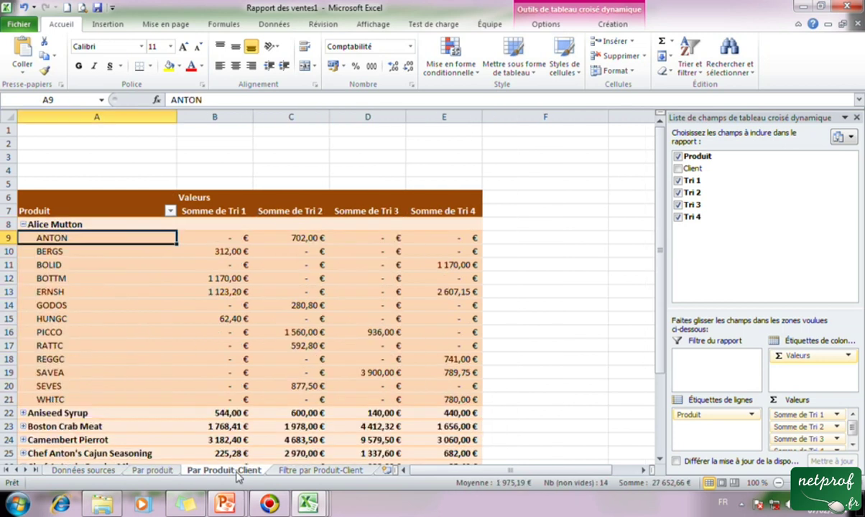
# Review the Par Produit-Client and Filtre par Produit-Client sheets and return to Données sources.
pyautogui.click(224, 470)
pyautogui.click(296, 474)
pyautogui.click(226, 470)
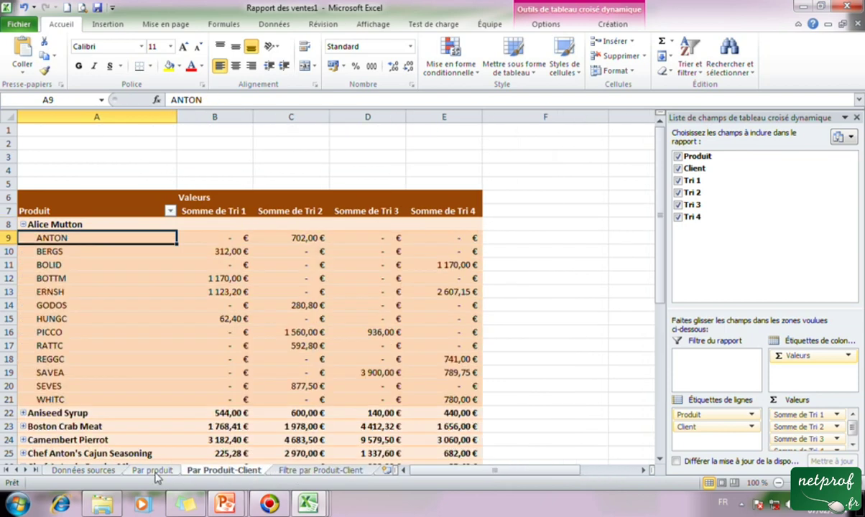
pyautogui.click(151, 470)
pyautogui.click(81, 471)
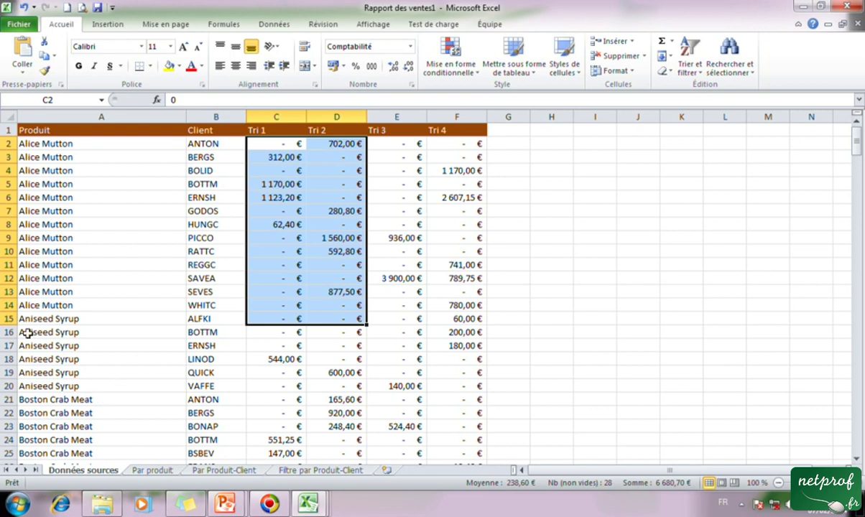
# Try to browse the Factures category of the Office.com templates, then return to the sales report workbook.
pyautogui.click(20, 24)
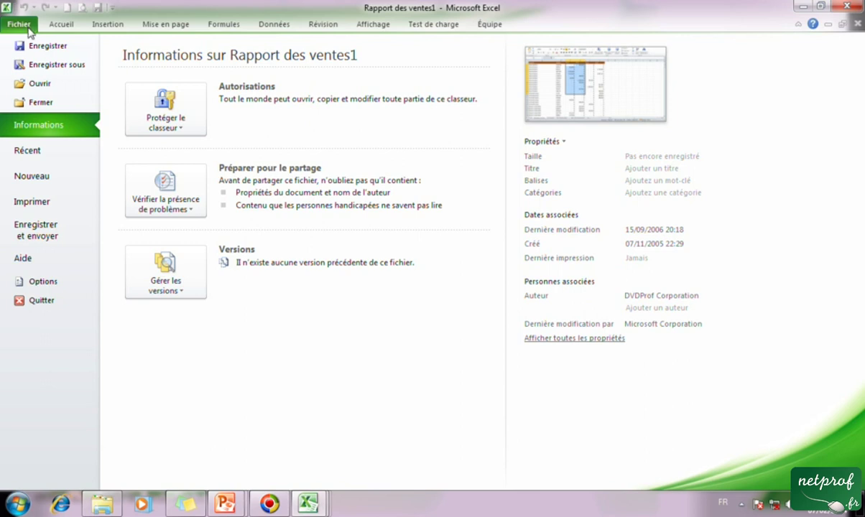
pyautogui.click(55, 183)
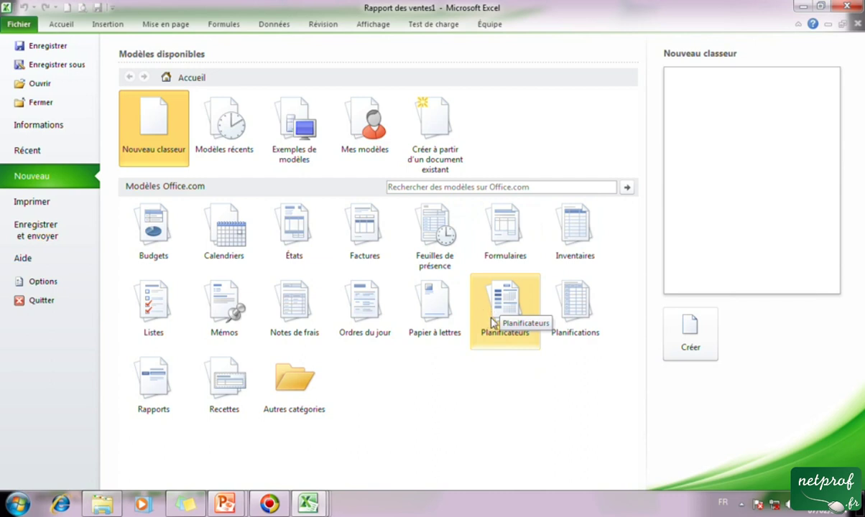
pyautogui.click(371, 246)
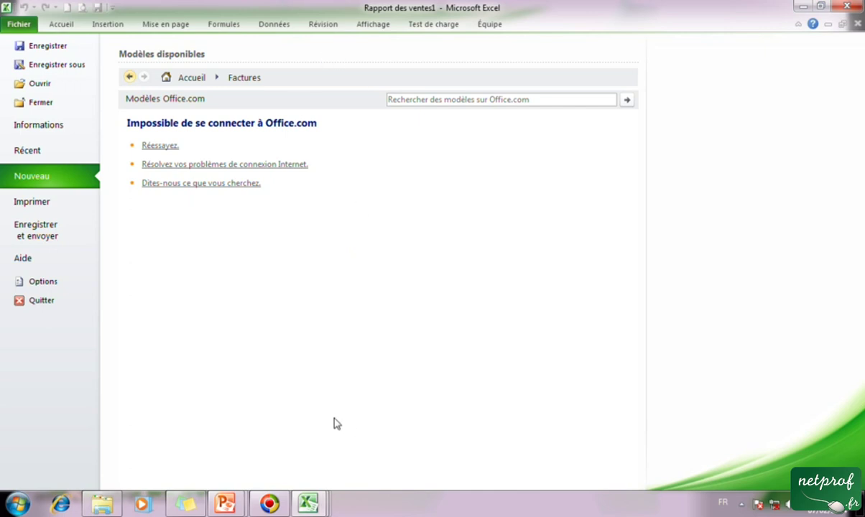
pyautogui.click(192, 80)
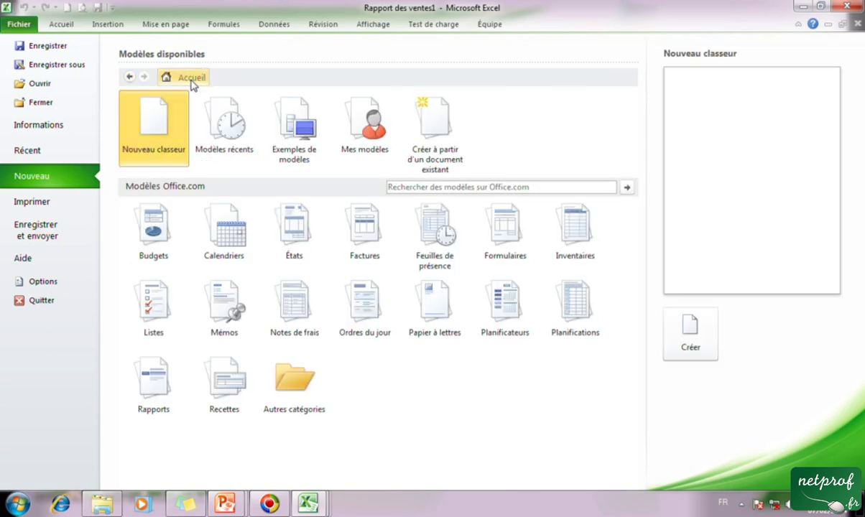
pyautogui.click(18, 26)
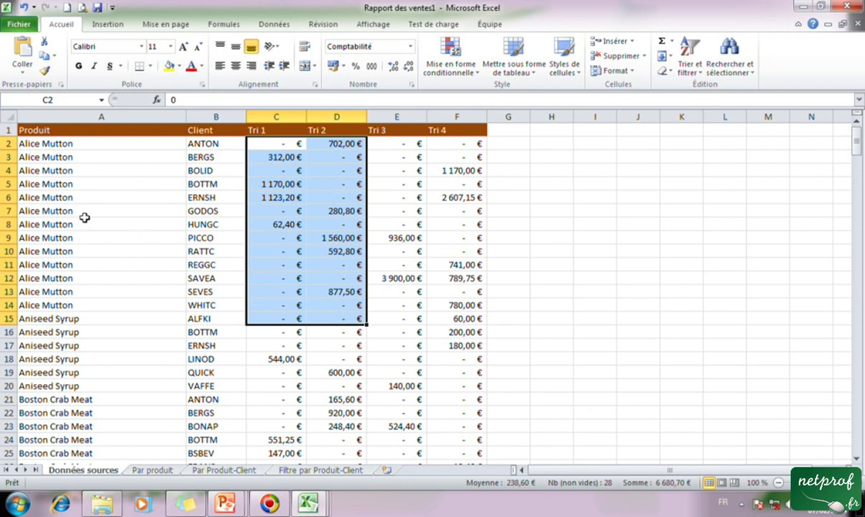
# Try to browse the Rapports category of the Office.com templates, then go back to the worksheet.
pyautogui.click(19, 26)
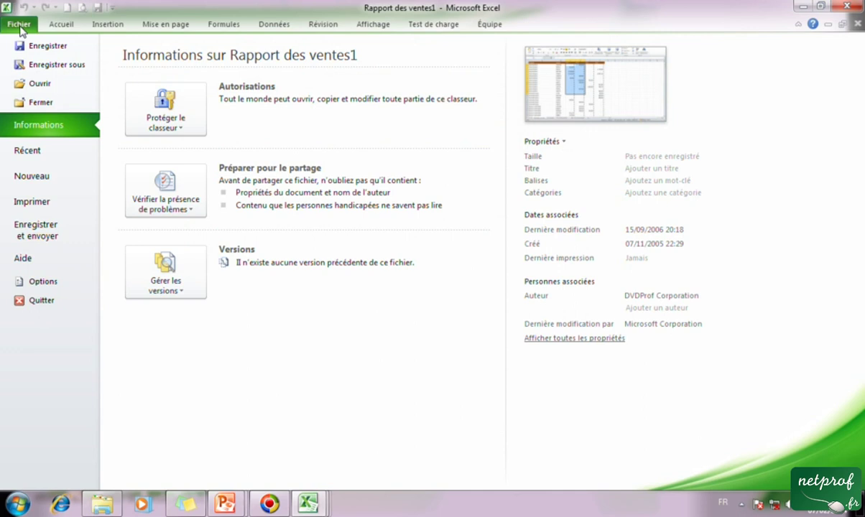
pyautogui.click(61, 180)
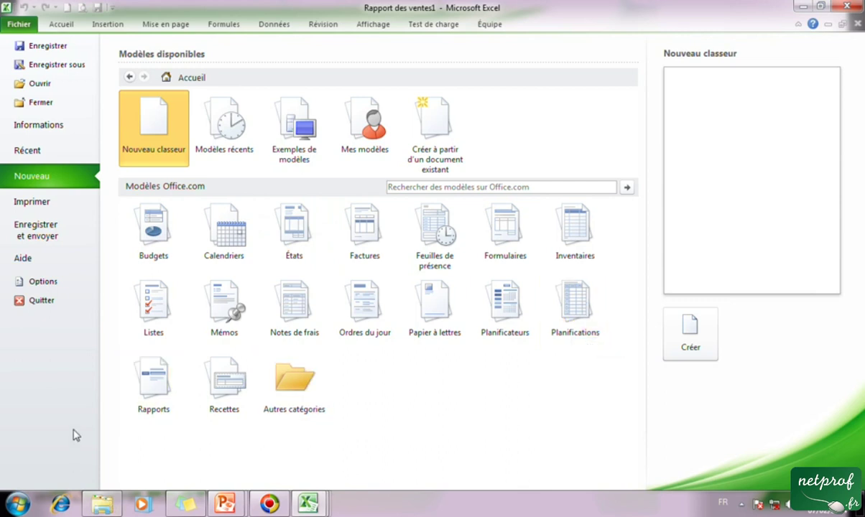
pyautogui.click(169, 399)
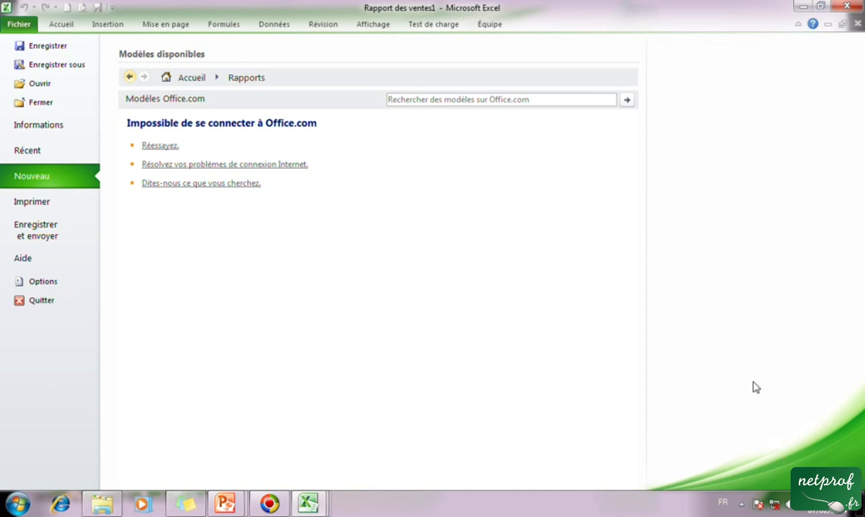
pyautogui.click(20, 25)
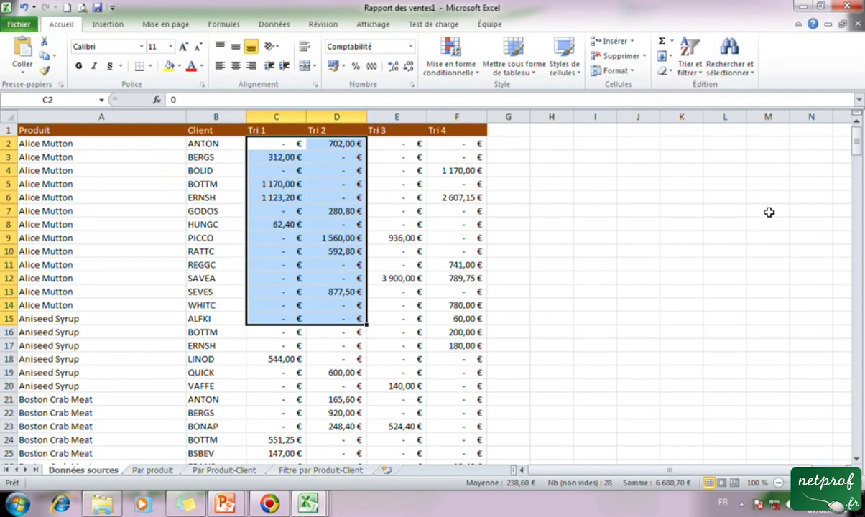